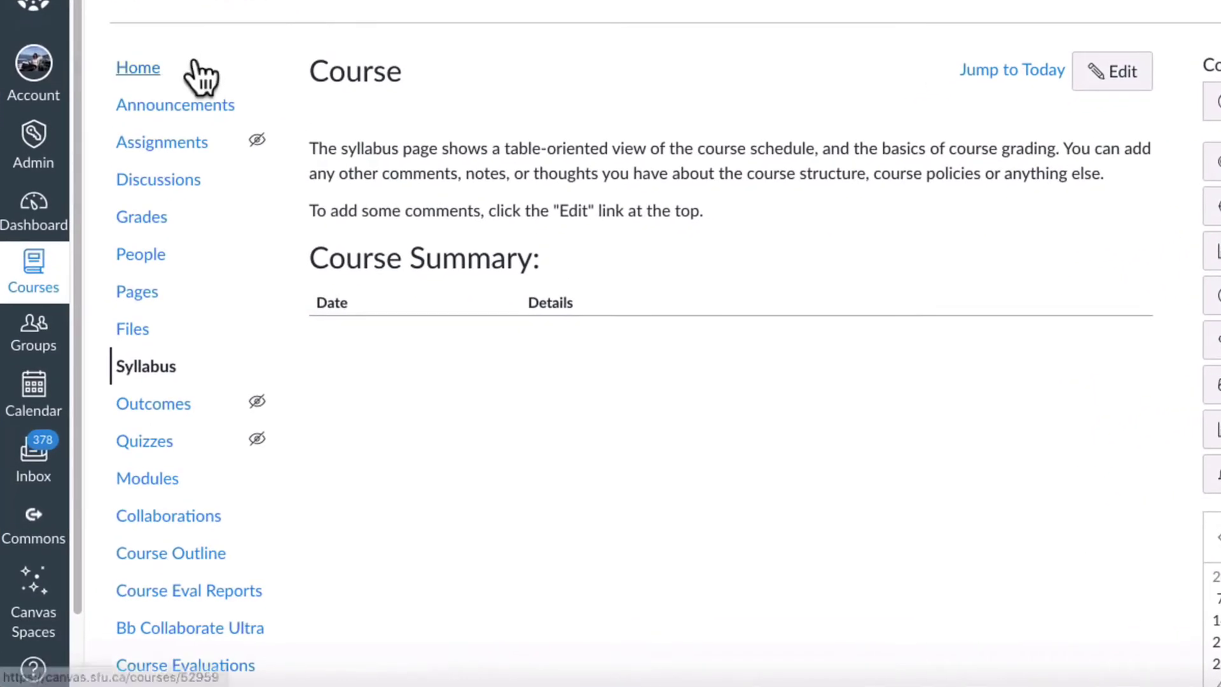
Step: From the course Assignments page, add an assignment in the full editor named 'Assignment 1'
left_click(185, 143)
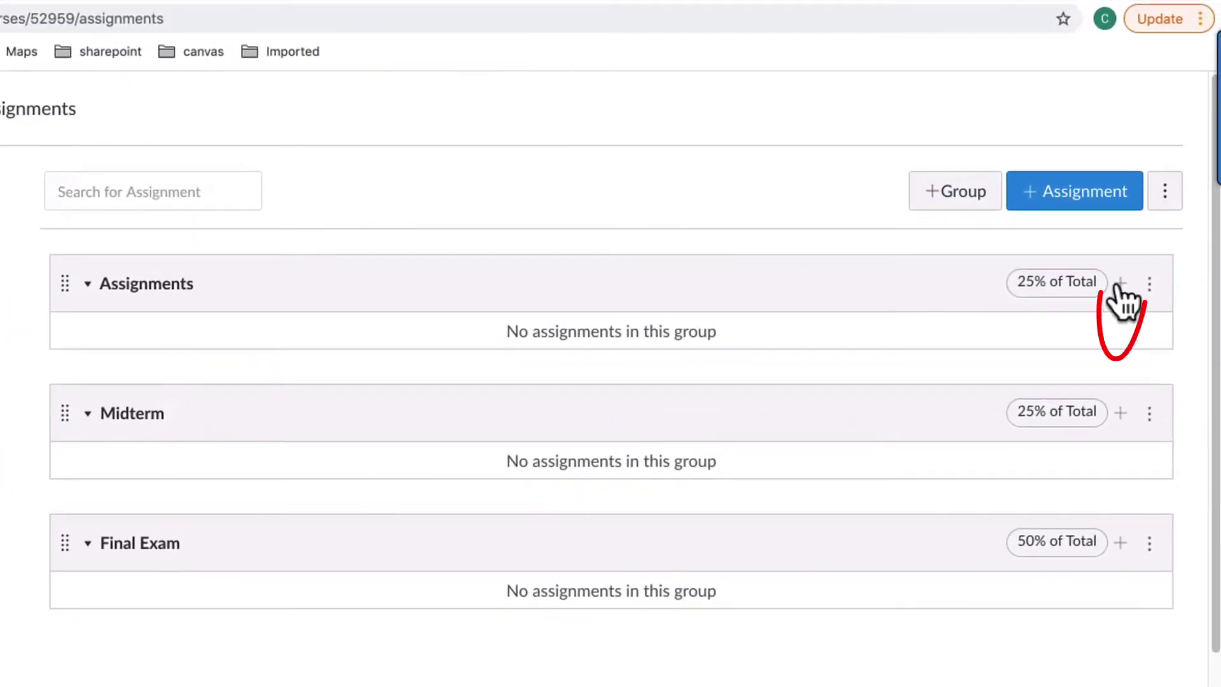
left_click(1120, 282)
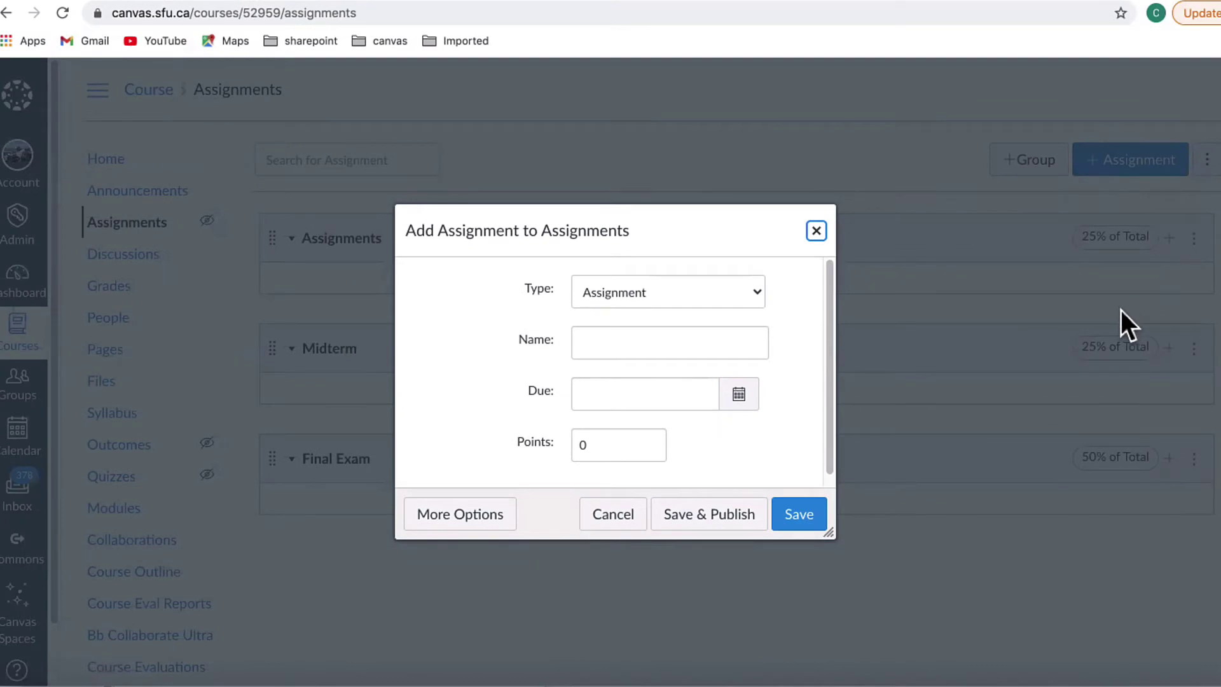
left_click(453, 517)
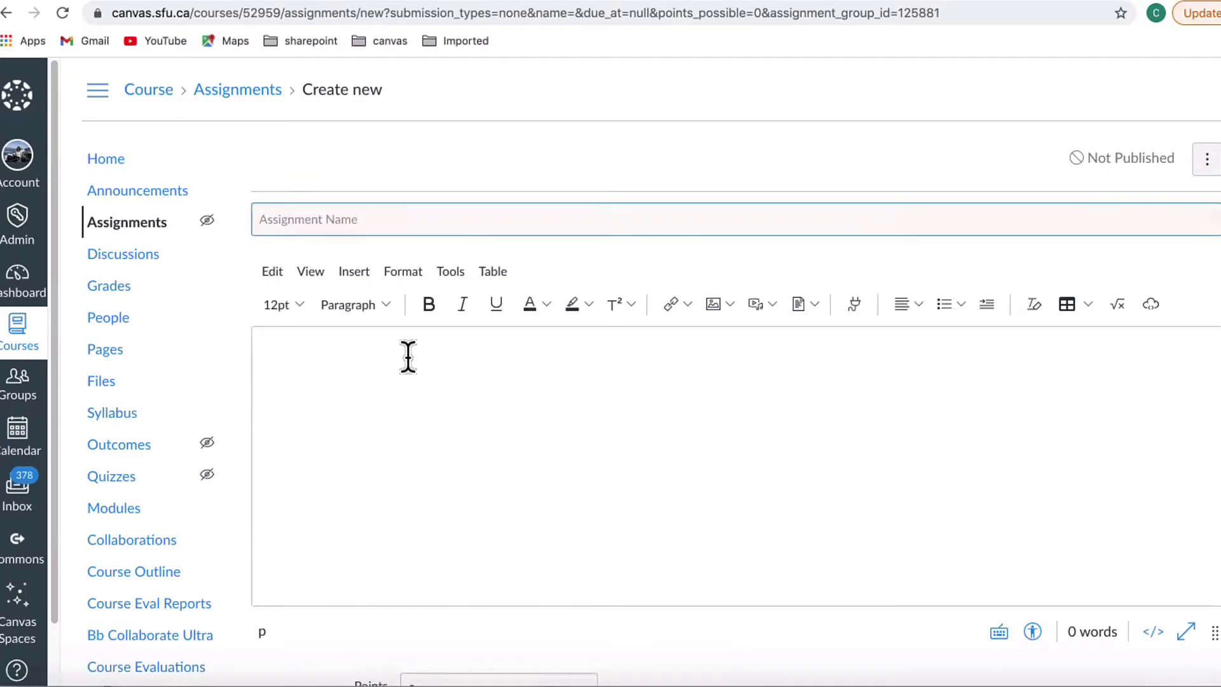
type("a")
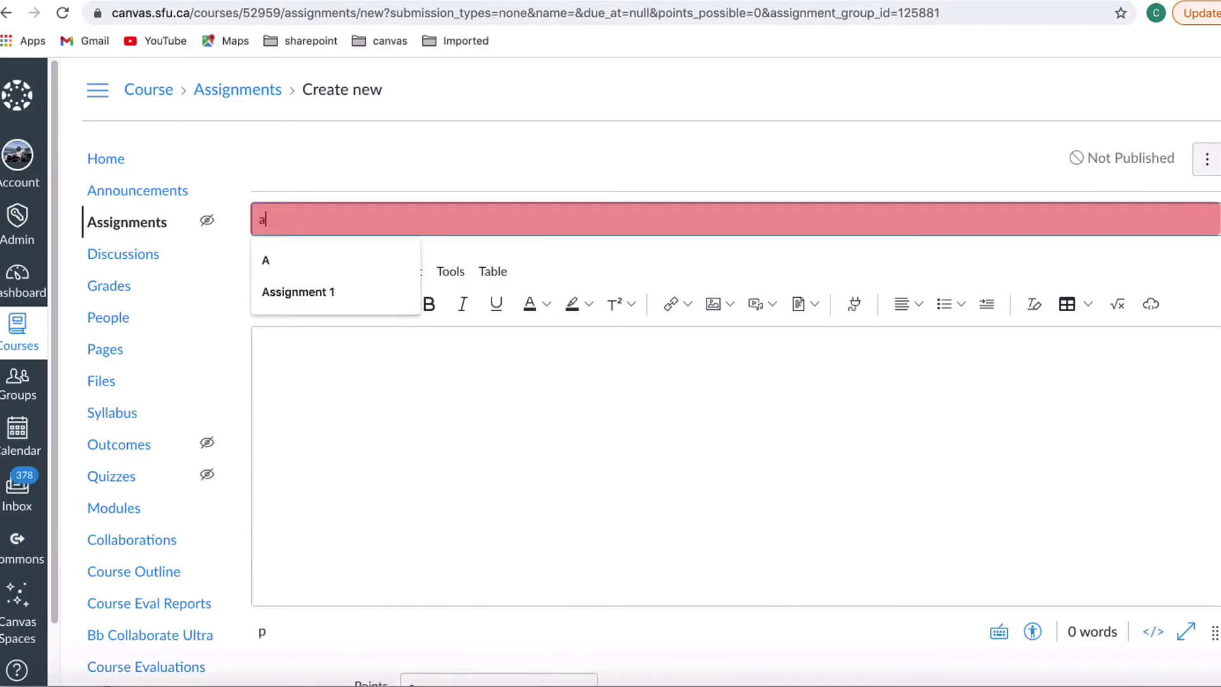
left_click(295, 297)
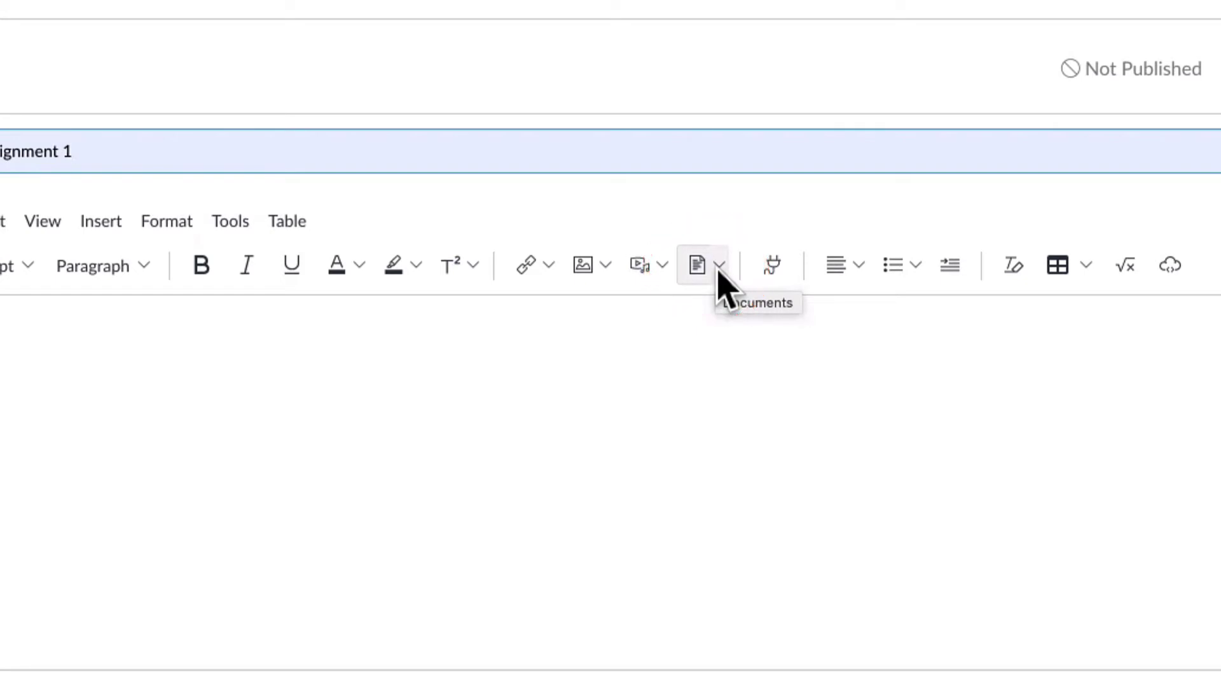
Step: Upload AssignmentInstructions.docx and insert it as a link in the assignment description
left_click(718, 268)
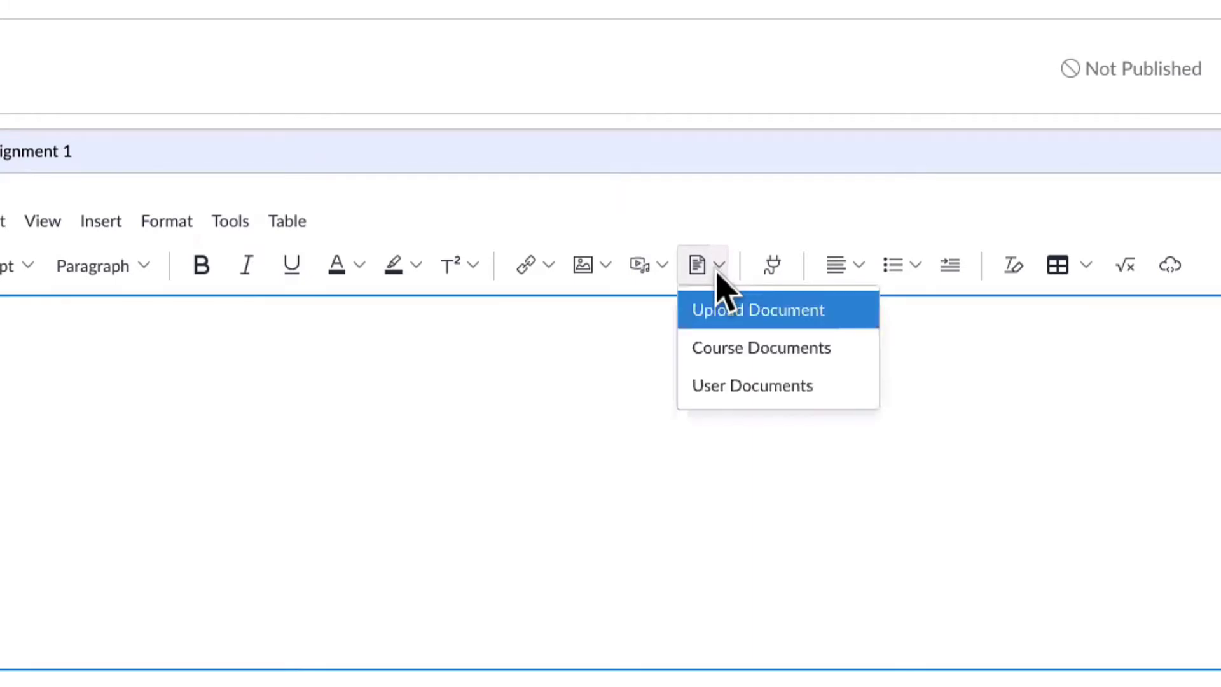
left_click(719, 310)
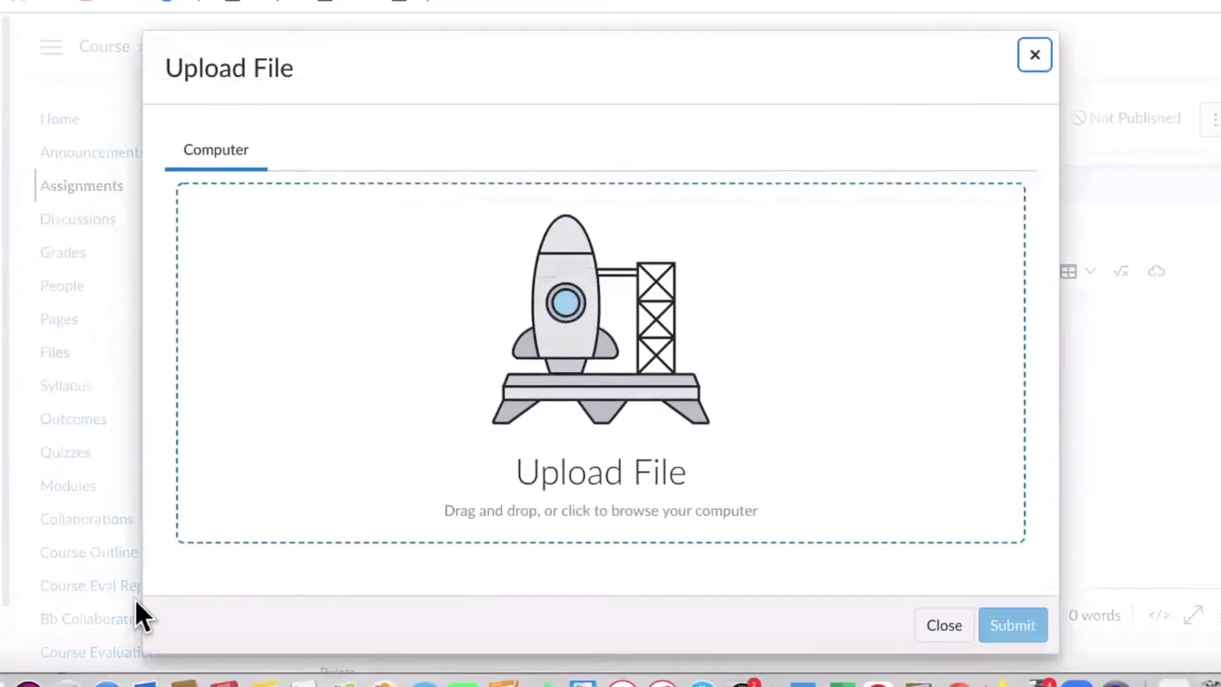
left_click(0, 686)
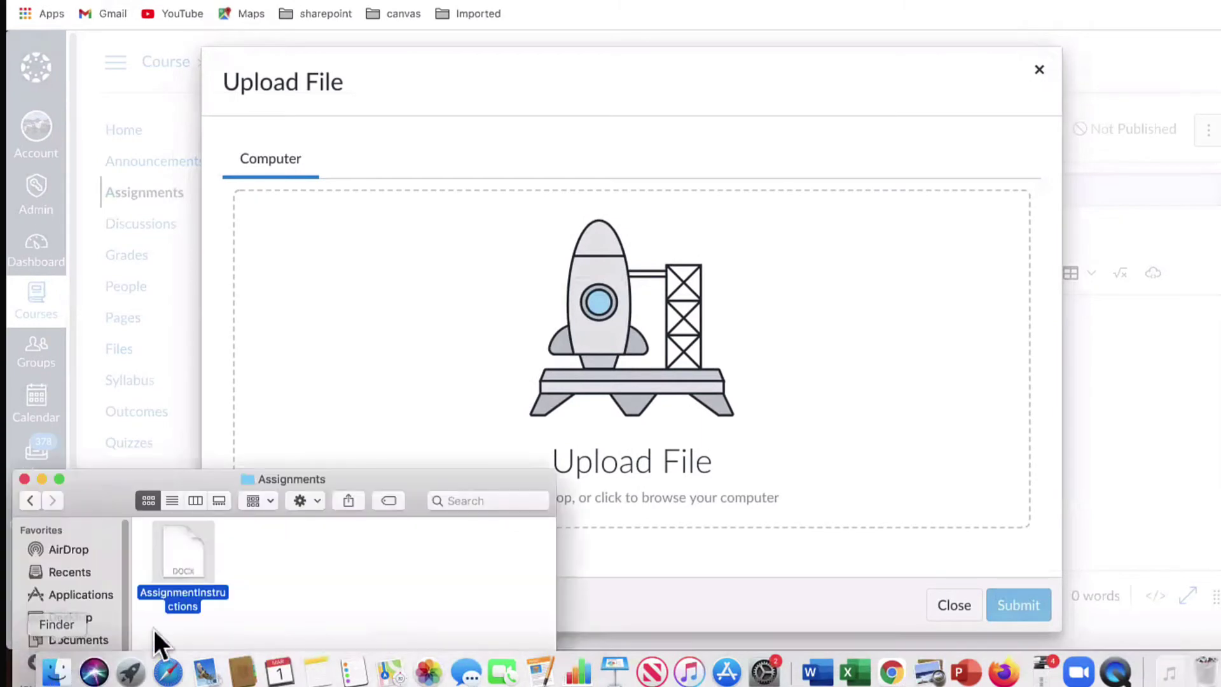
left_click_drag(178, 562, 437, 351)
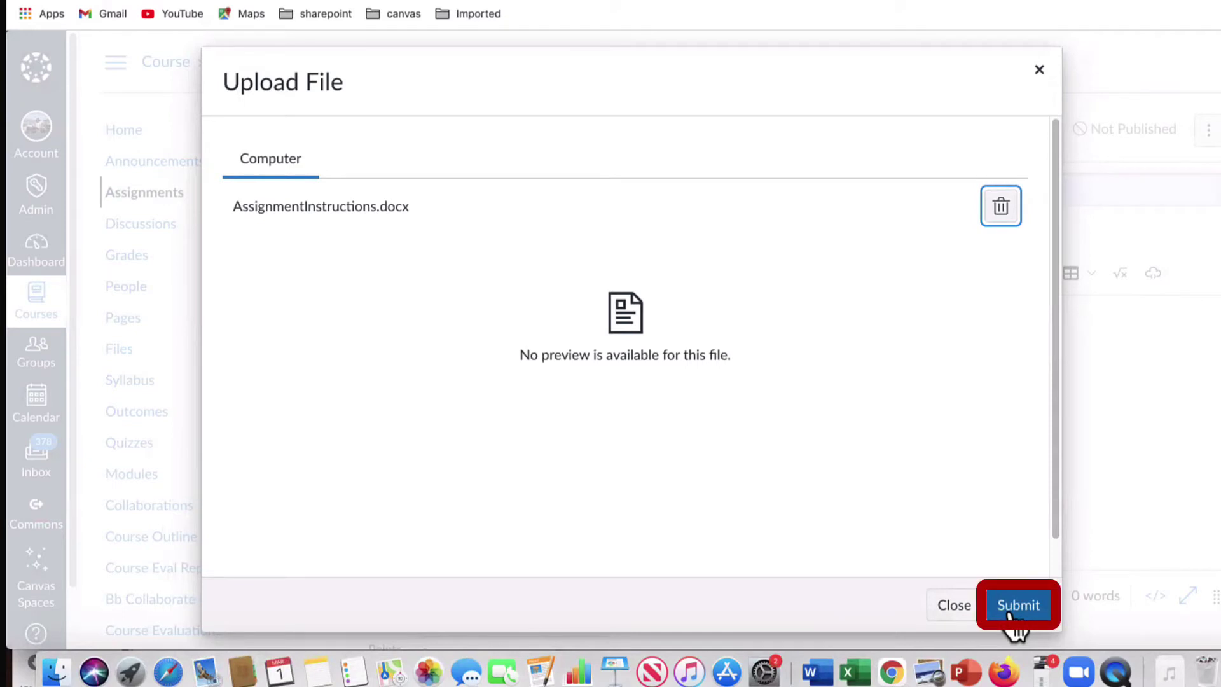
left_click(1017, 605)
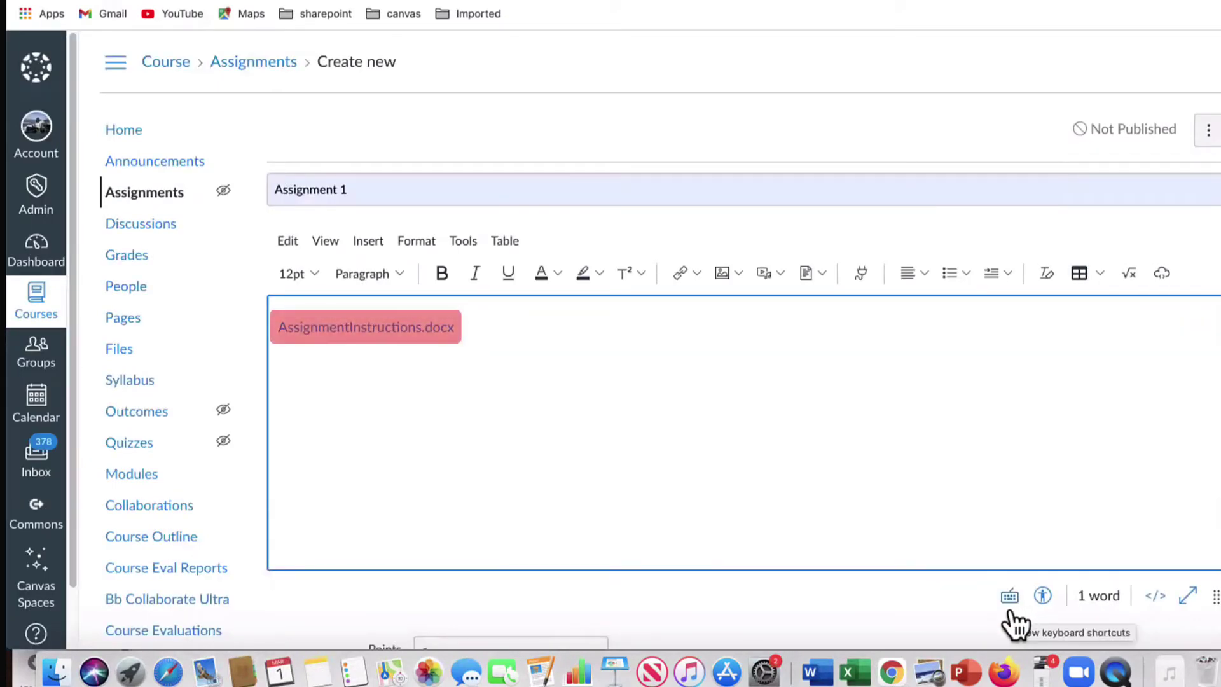
Step: Change the assignment's Points value from 0 to 10
scroll(1011, 611, "down", 3)
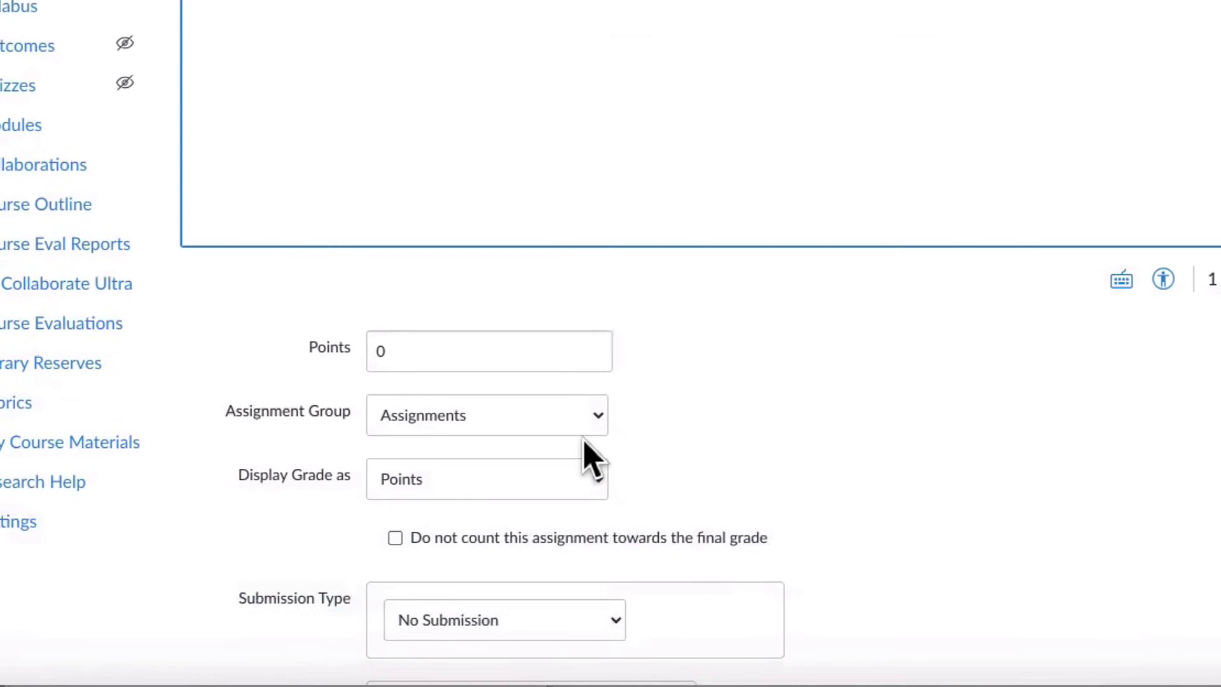
left_click(401, 351)
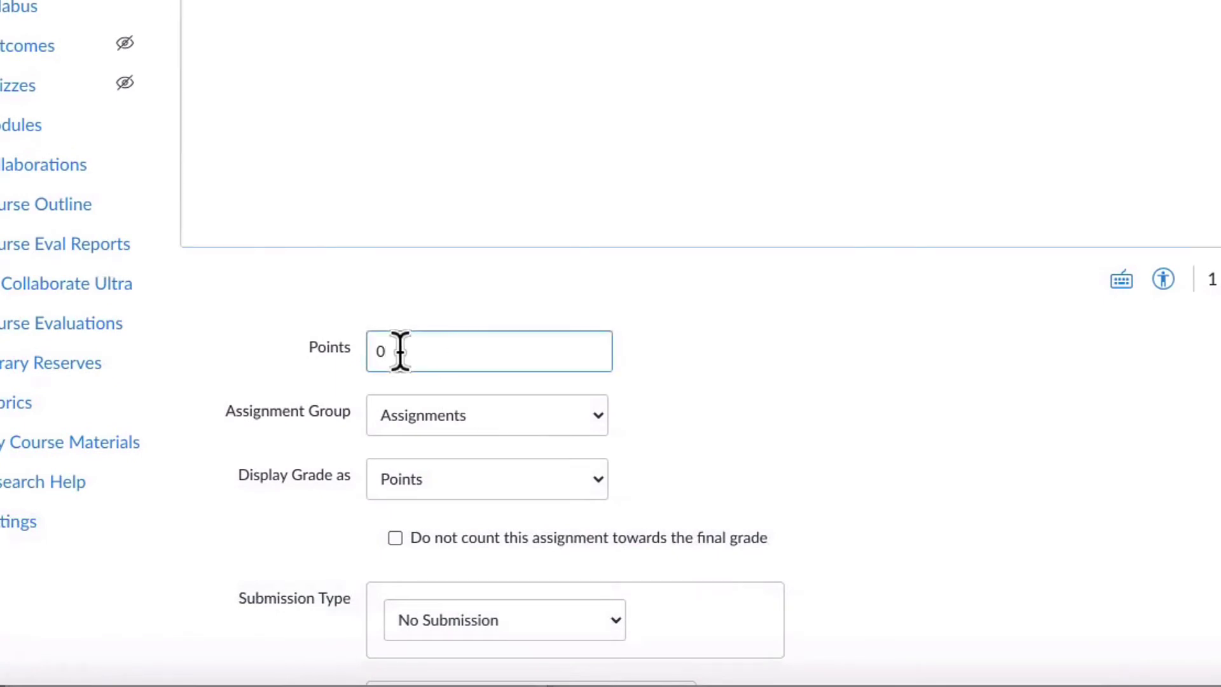
key("BackSpace")
type("10")
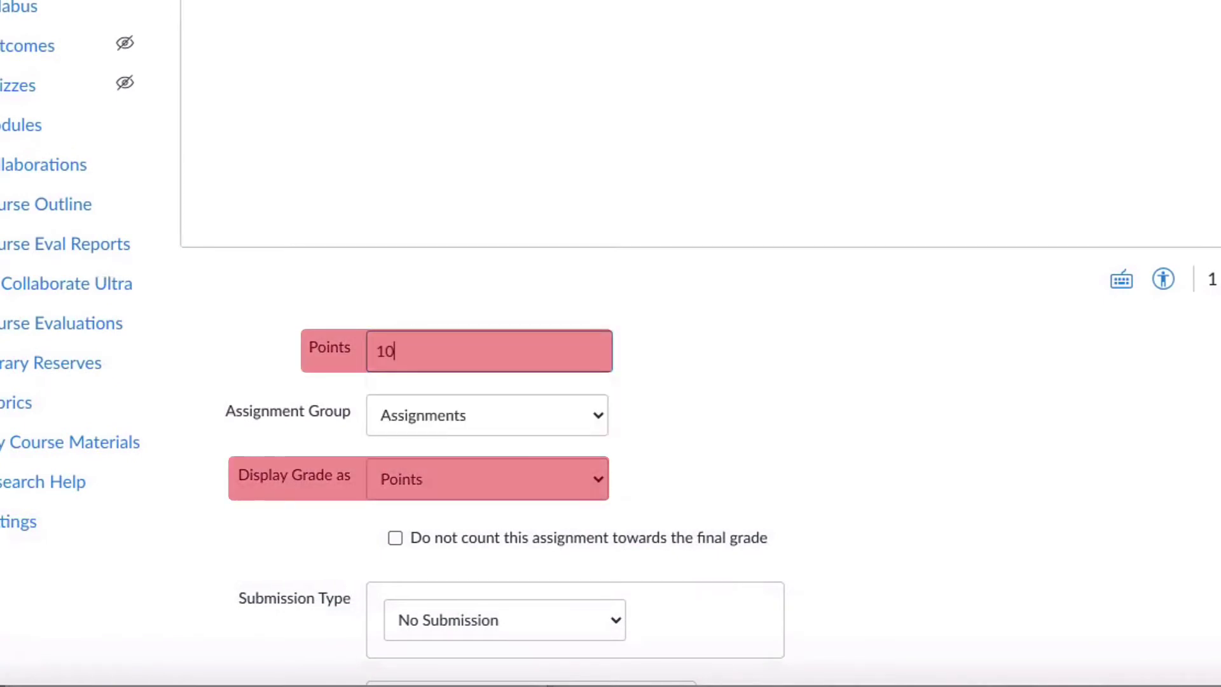
Step: Set Display Grade as to Points, after briefly choosing Letter Grade
left_click(586, 478)
left_click(556, 498)
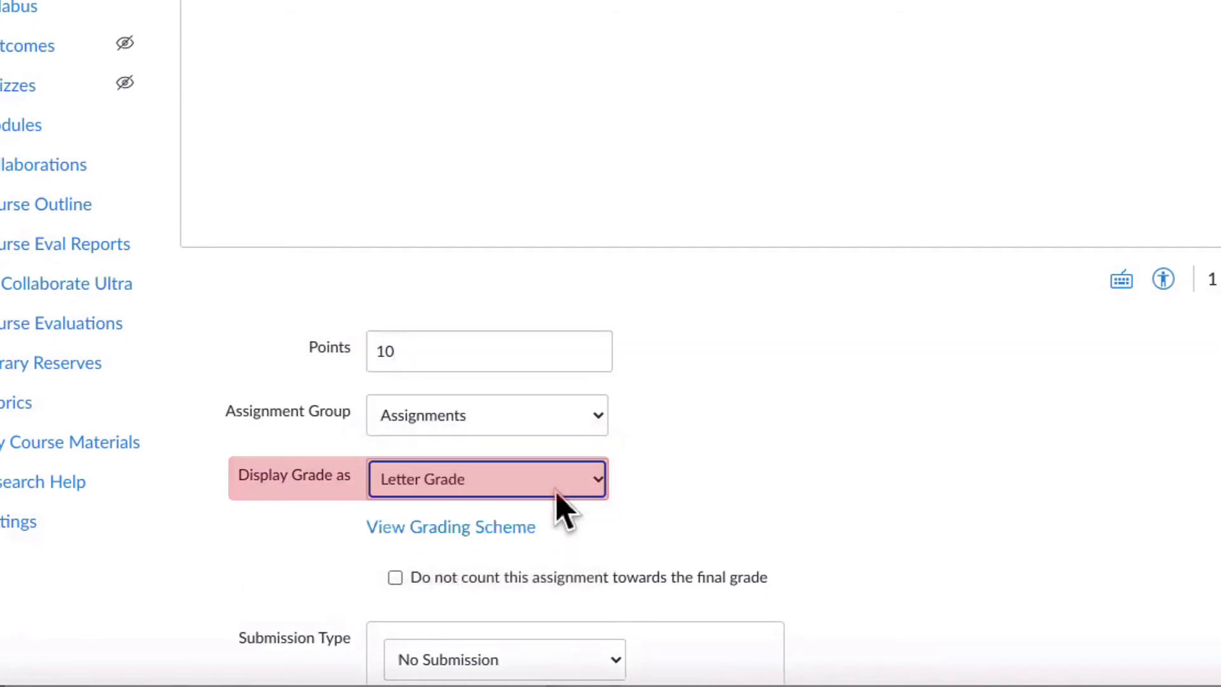
scroll(684, 521, "down", 5)
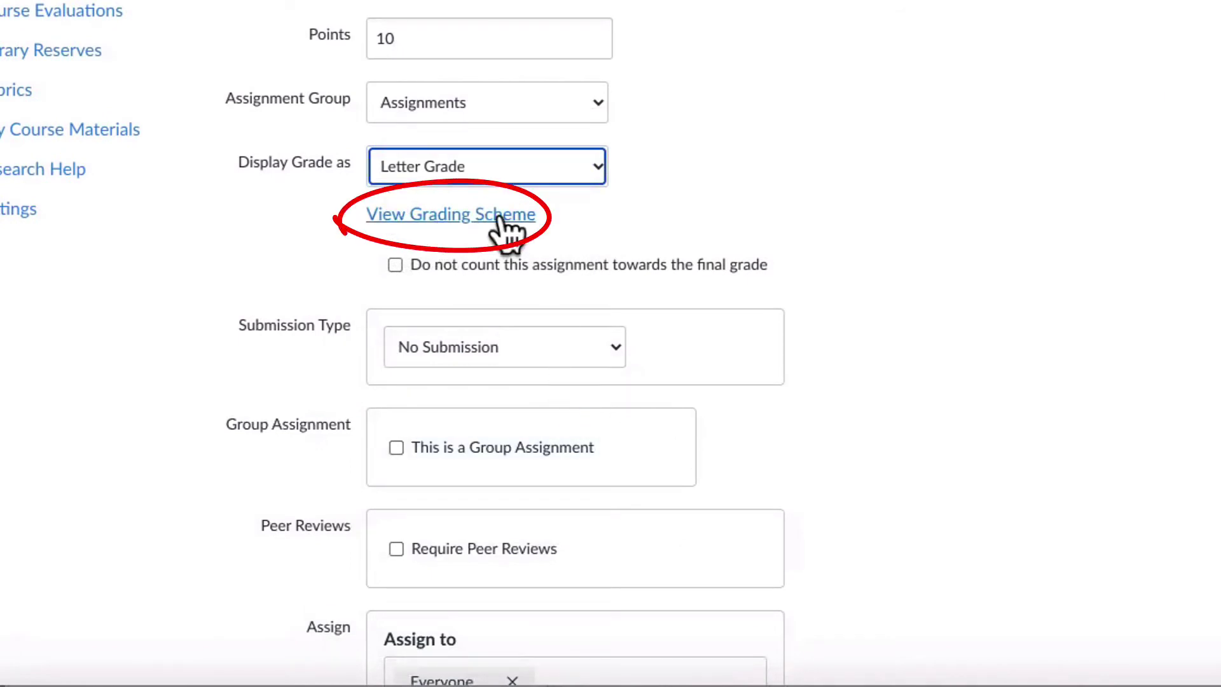
left_click(596, 164)
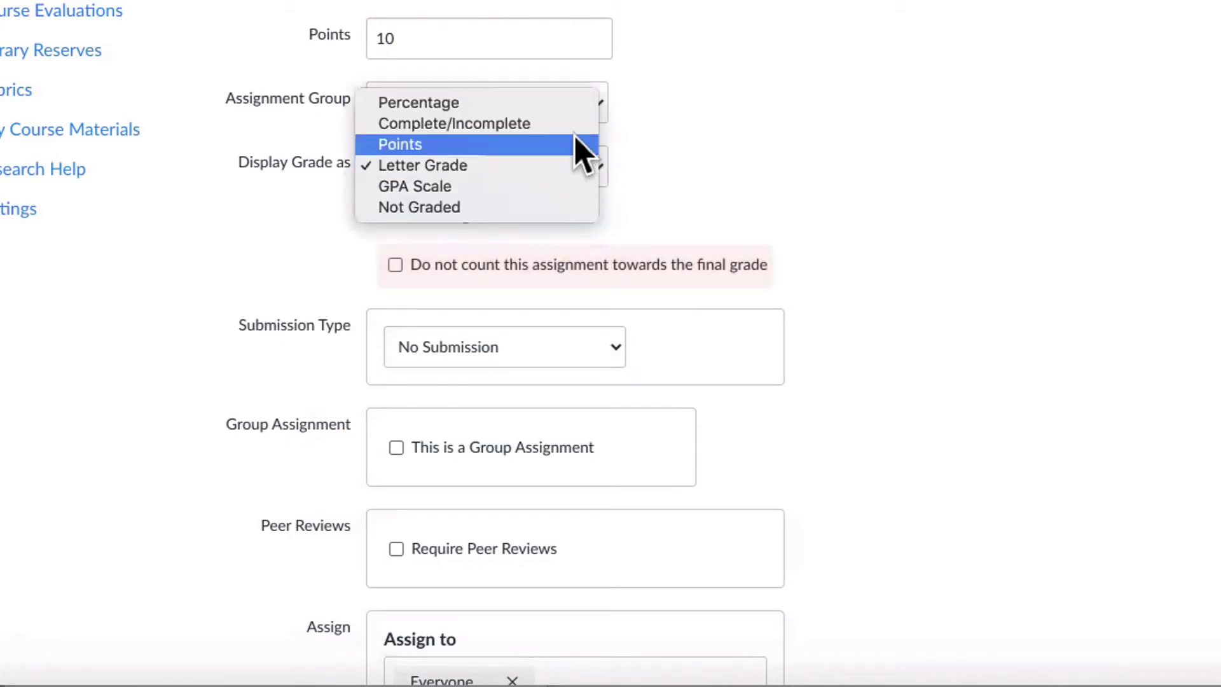
left_click(576, 141)
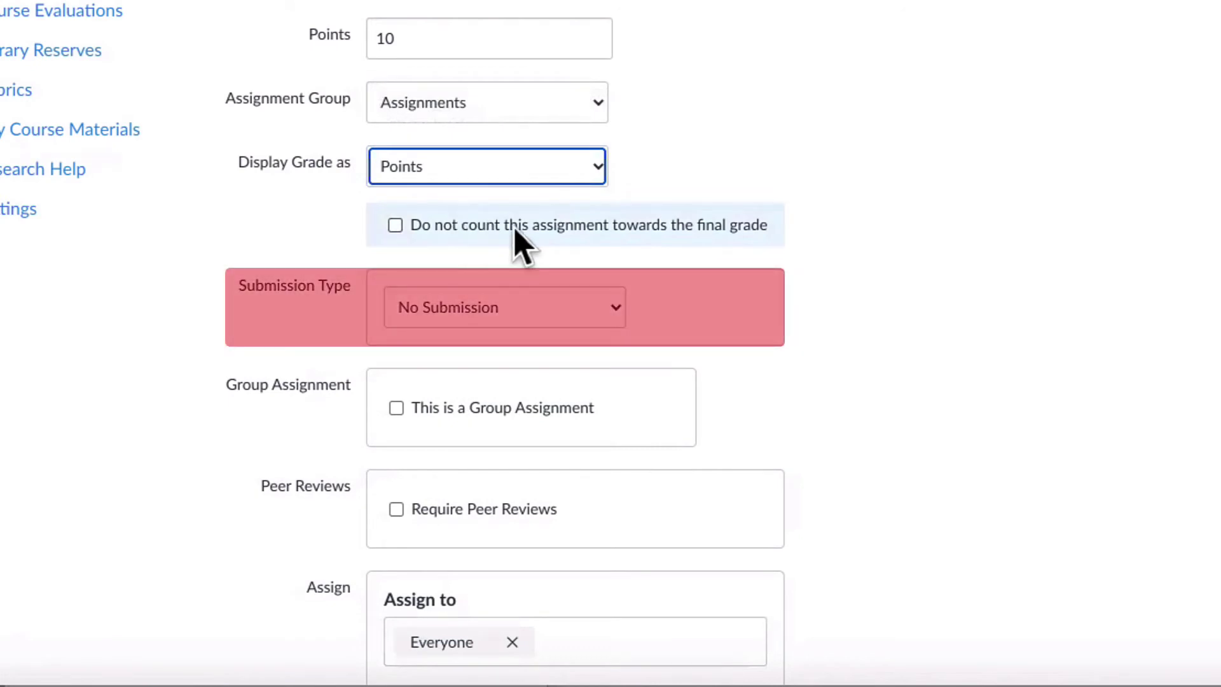
Step: Set Submission Type to Online with File Uploads as the entry option
left_click(614, 307)
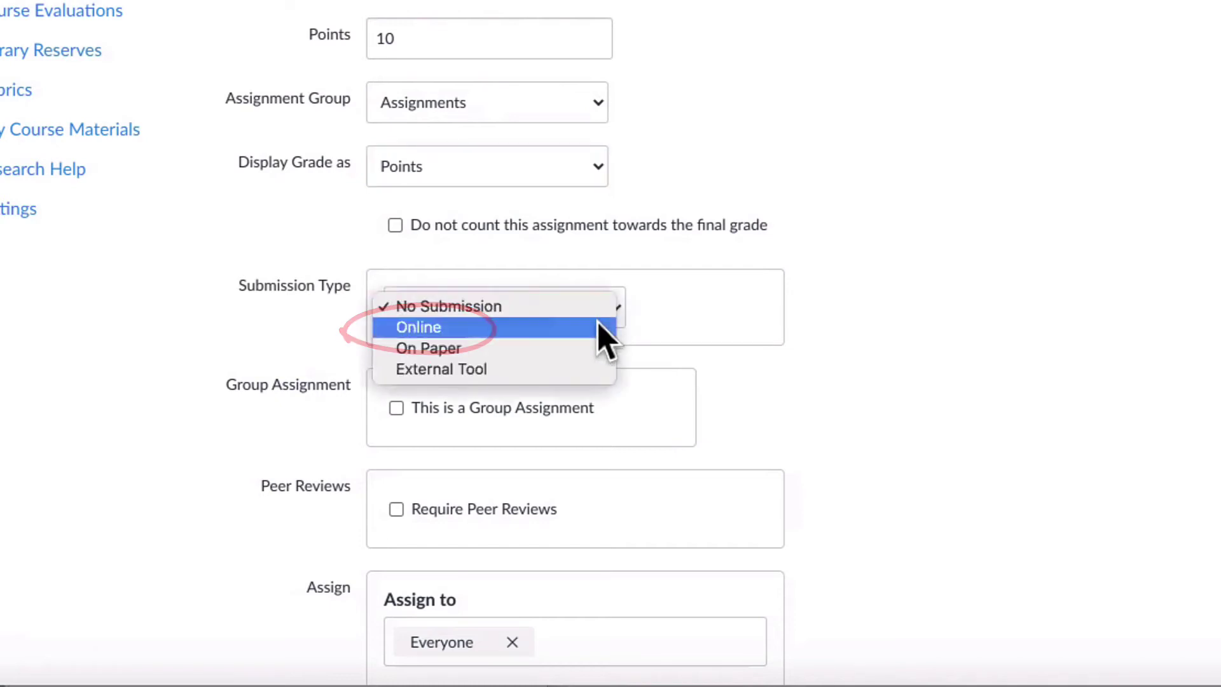
left_click(597, 324)
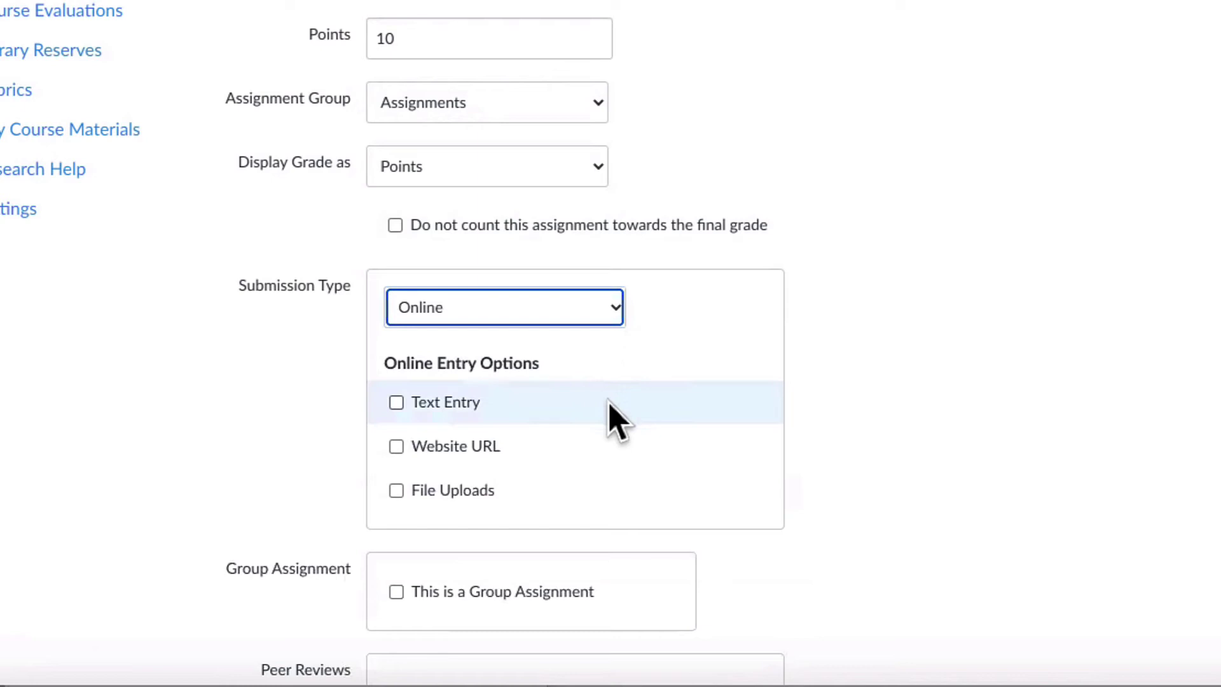
left_click(396, 490)
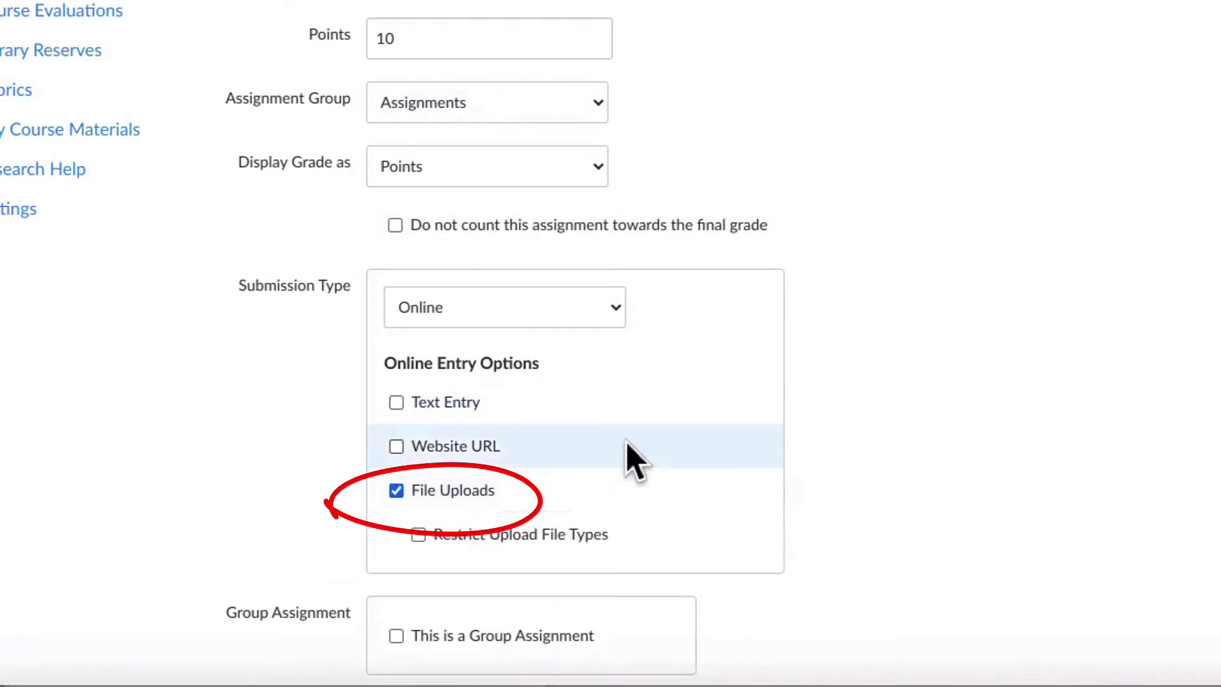
left_click(618, 311)
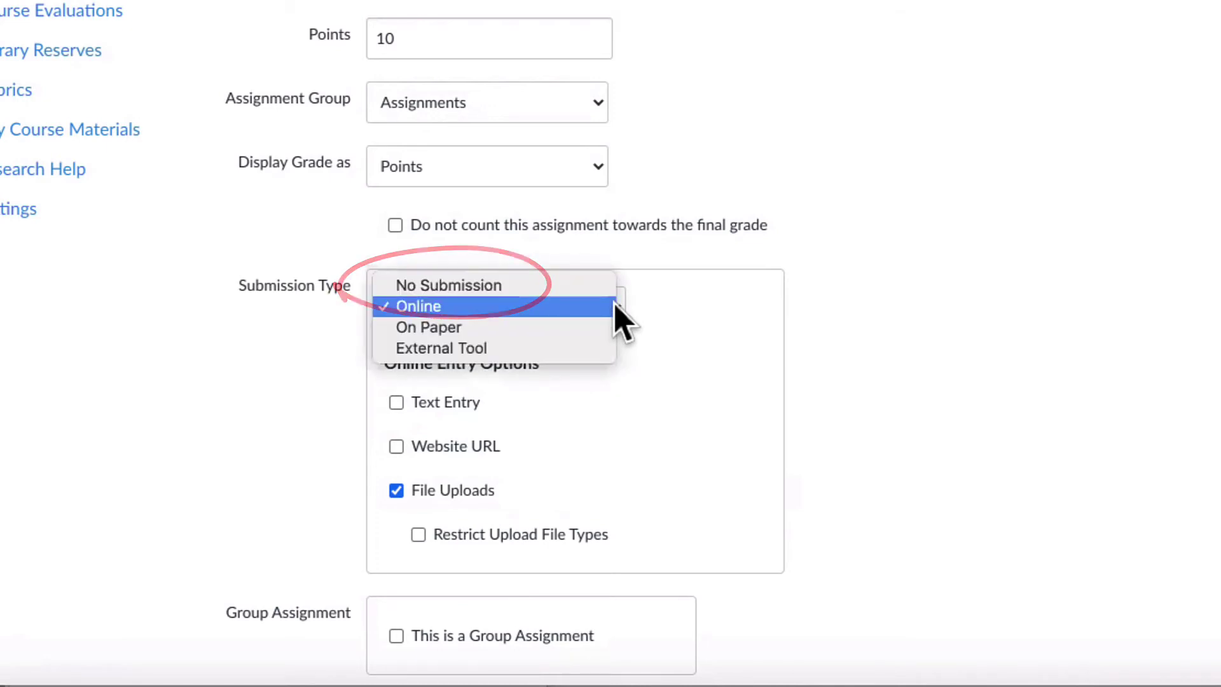
Step: Keep Online as the submission type and scroll down to the Assign section's date fields
left_click(661, 341)
scroll(661, 342, "down", 5)
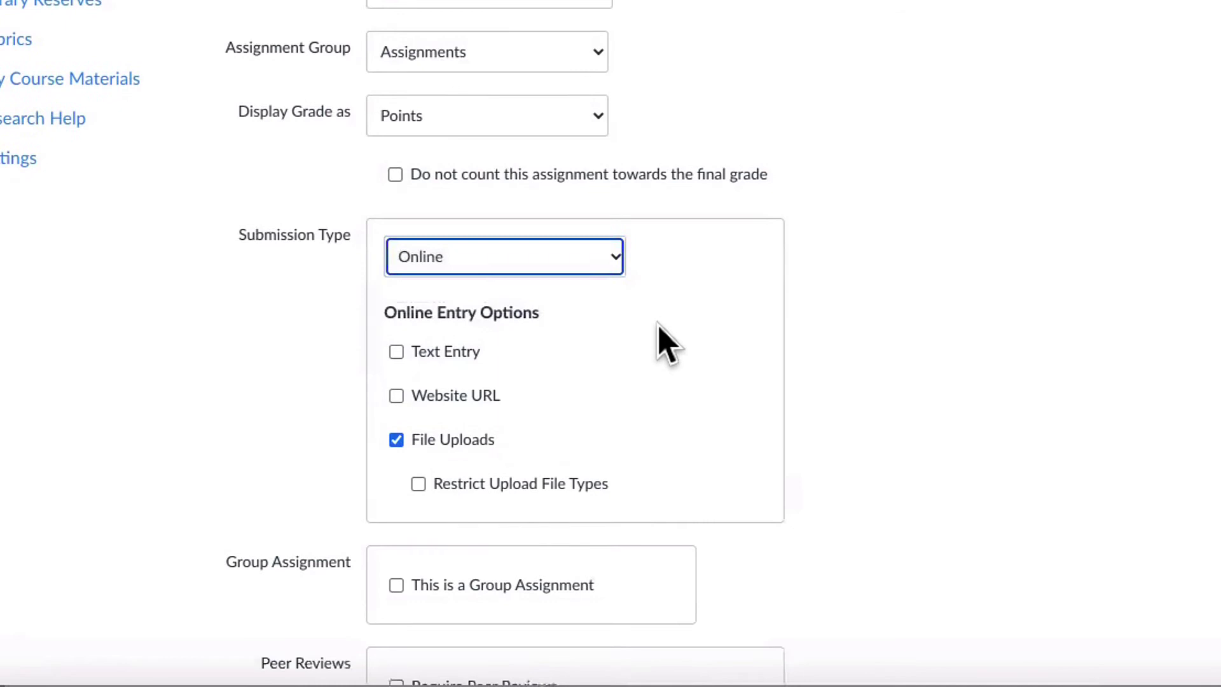
scroll(662, 341, "down", 4)
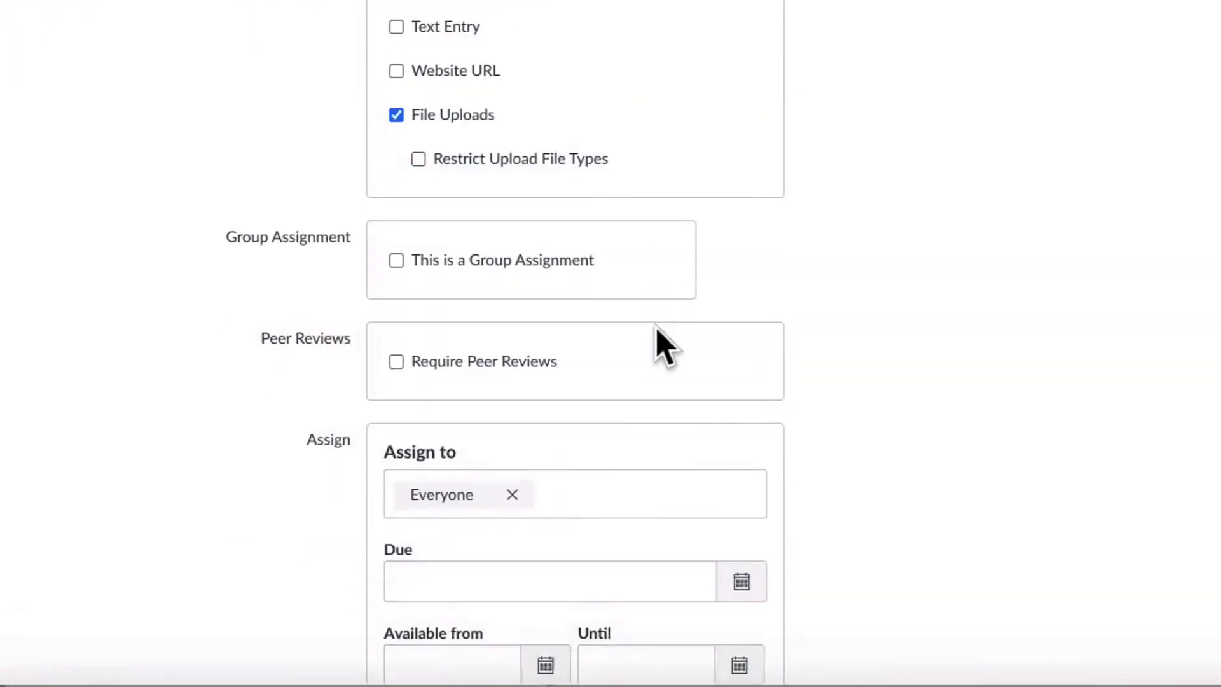
scroll(658, 344, "down", 1)
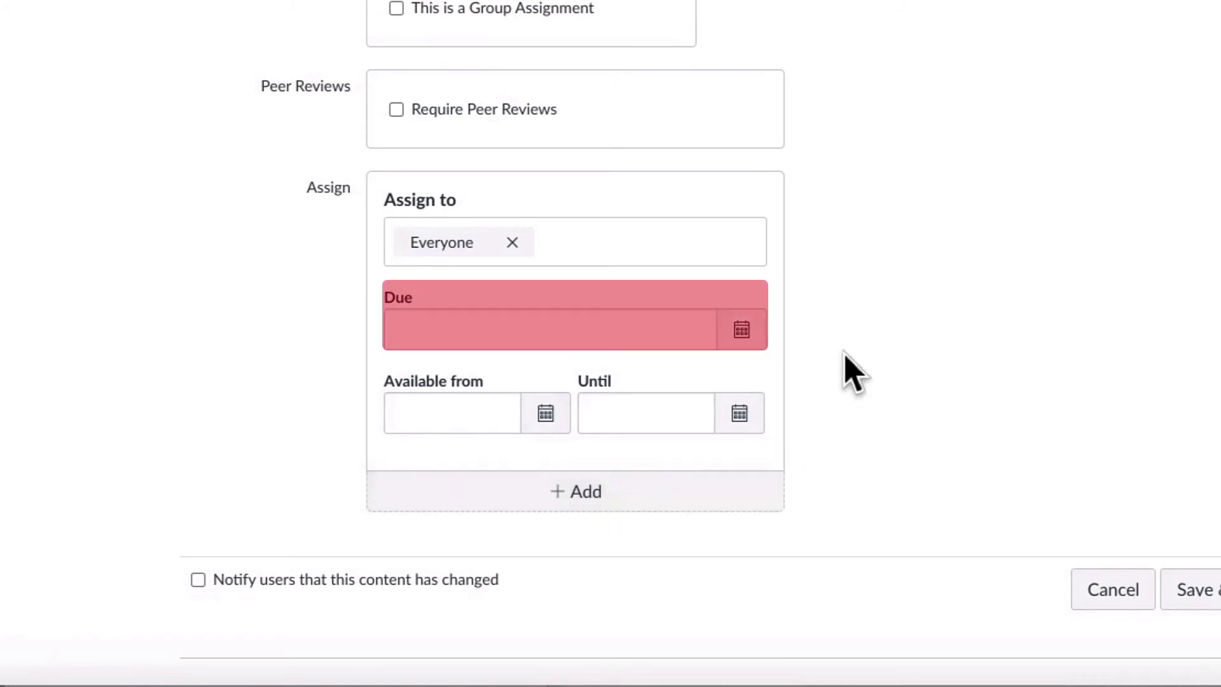
Step: Set the due date to Mar 1 and availability from Mar 1 until Mar 3
left_click(742, 329)
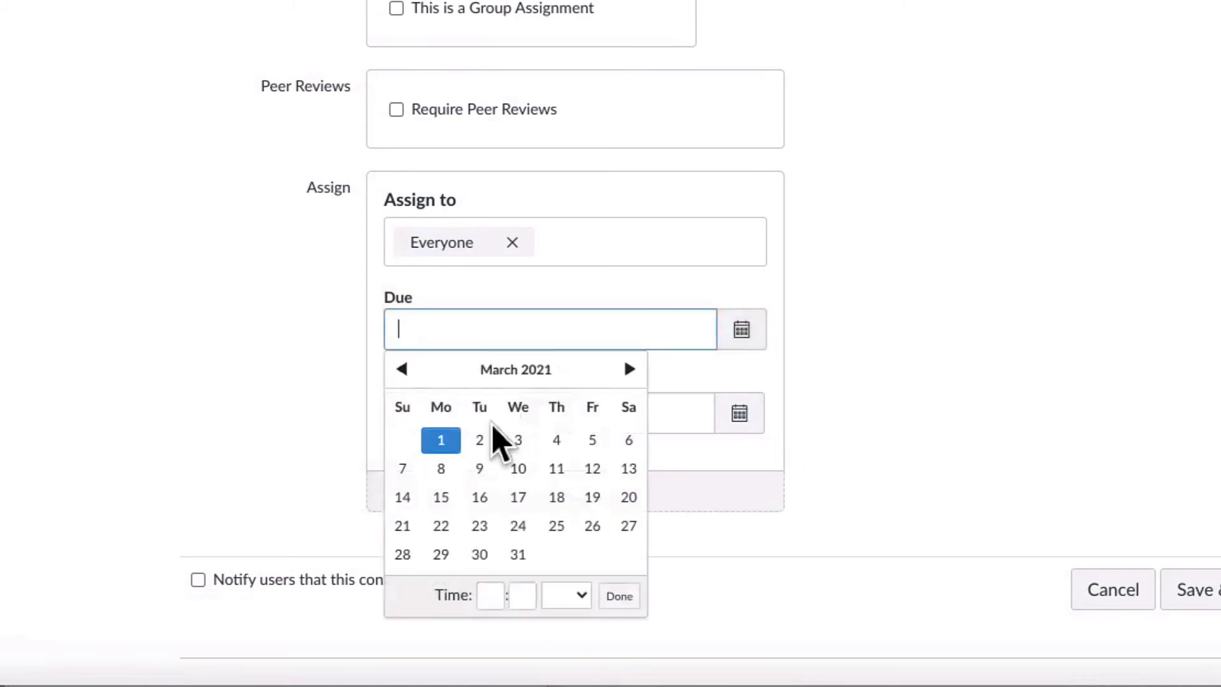
left_click(619, 596)
left_click(545, 435)
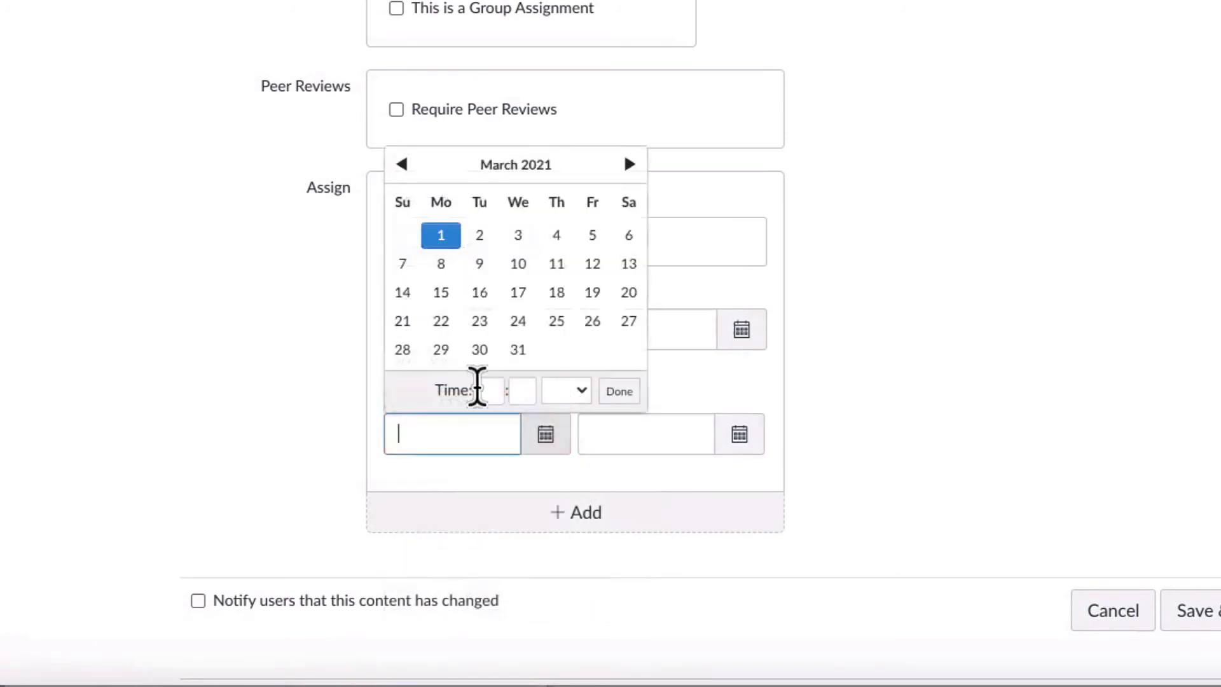
left_click(618, 392)
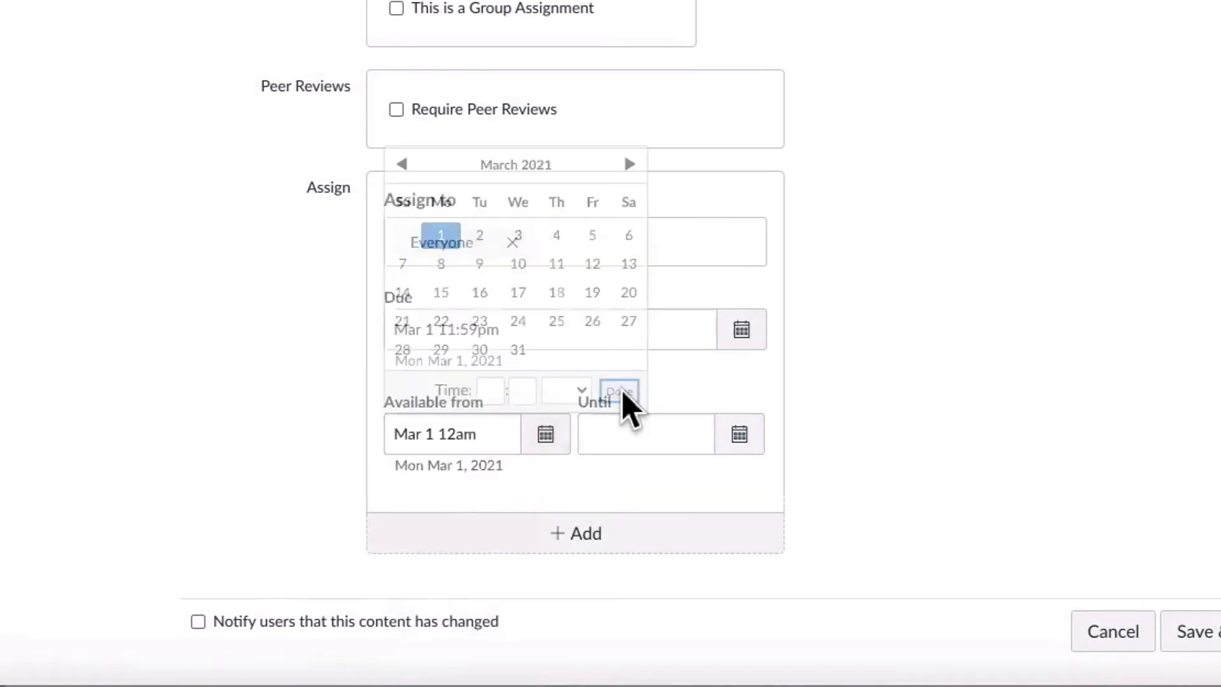
left_click(738, 432)
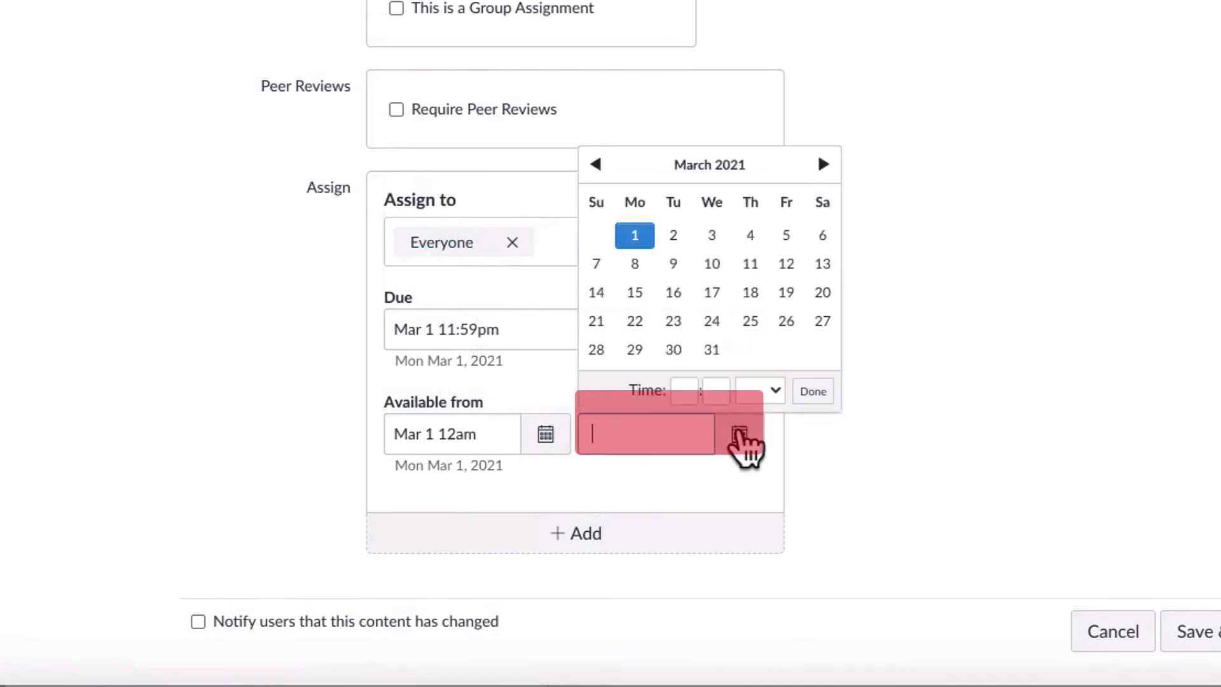
left_click(711, 234)
left_click(816, 395)
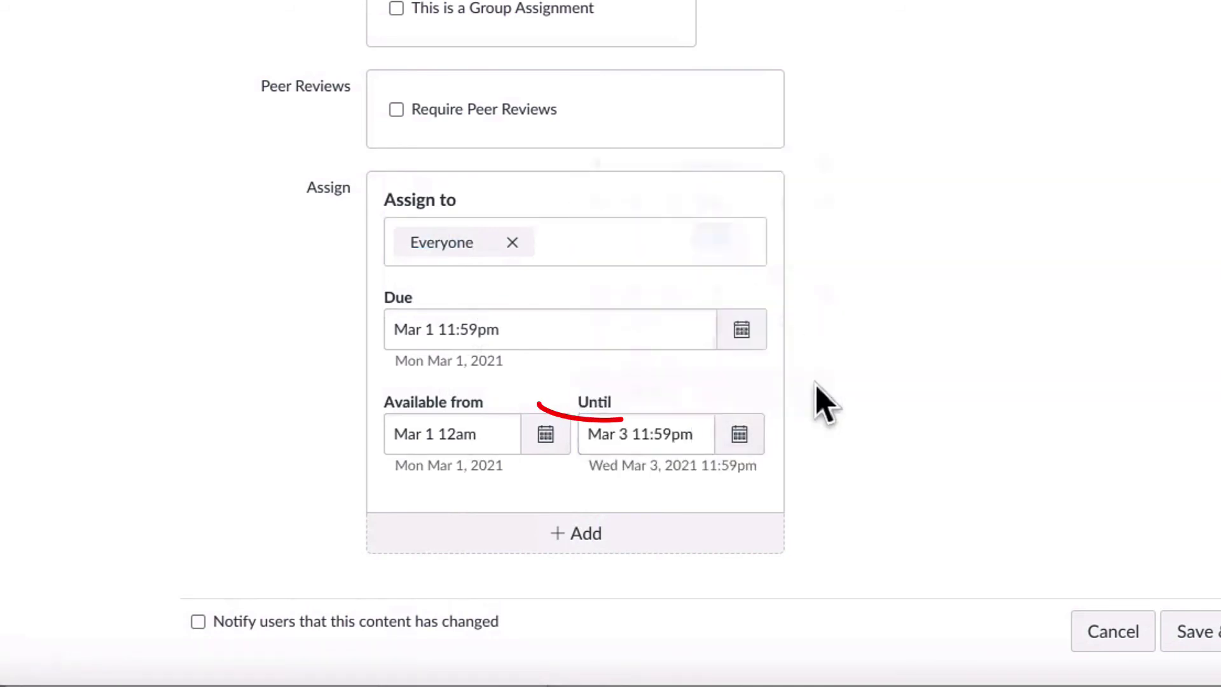